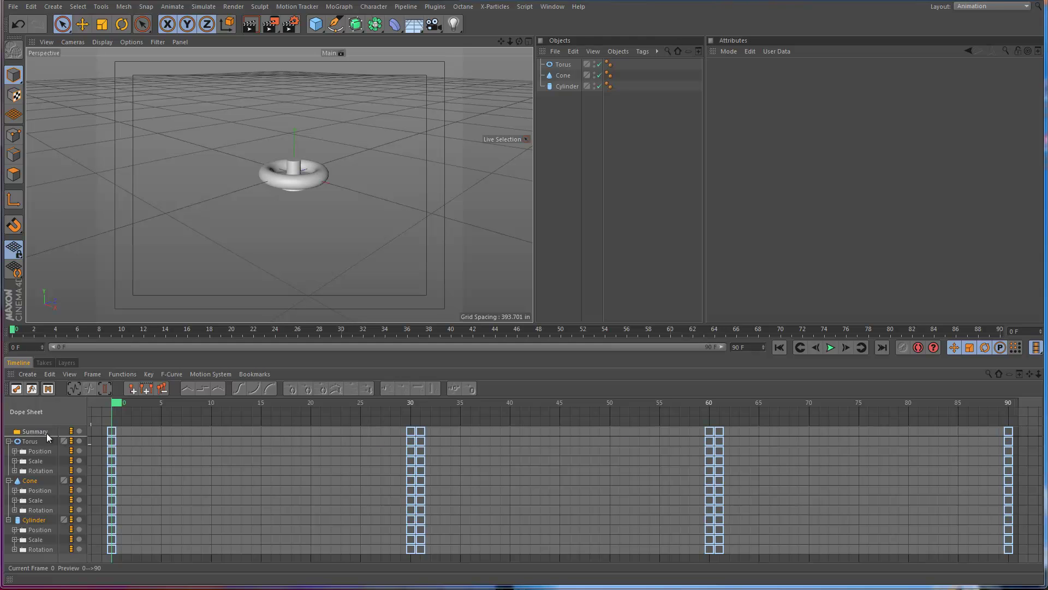
# Step: Select every keyframe of the Torus, Cone and Cylinder tracks with Ctrl+A
pyautogui.hotkey('ctrl', 'a')
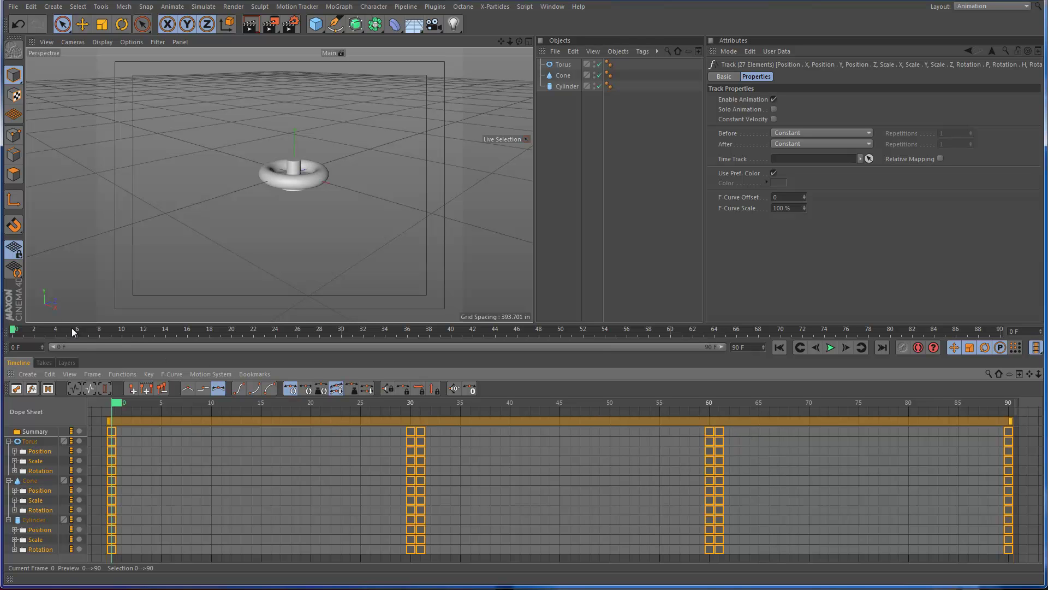
pyautogui.click(830, 348)
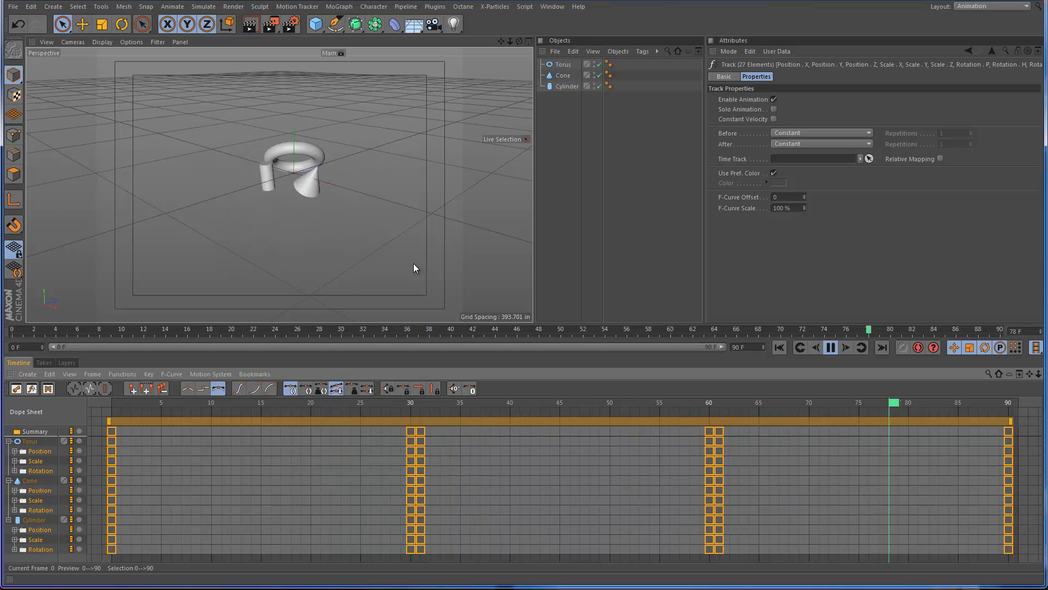
pyautogui.click(831, 347)
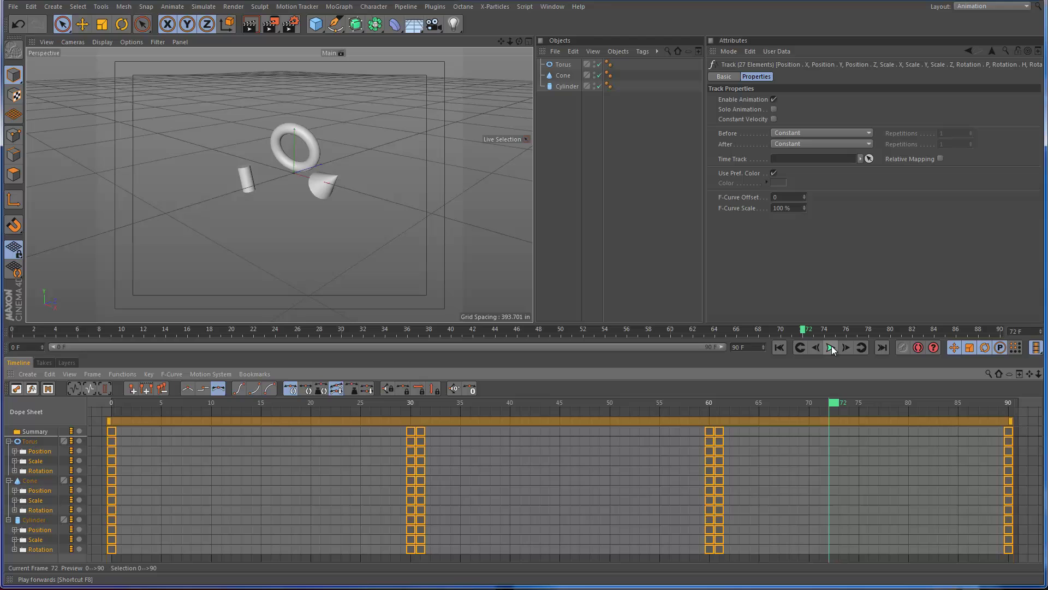
pyautogui.click(783, 347)
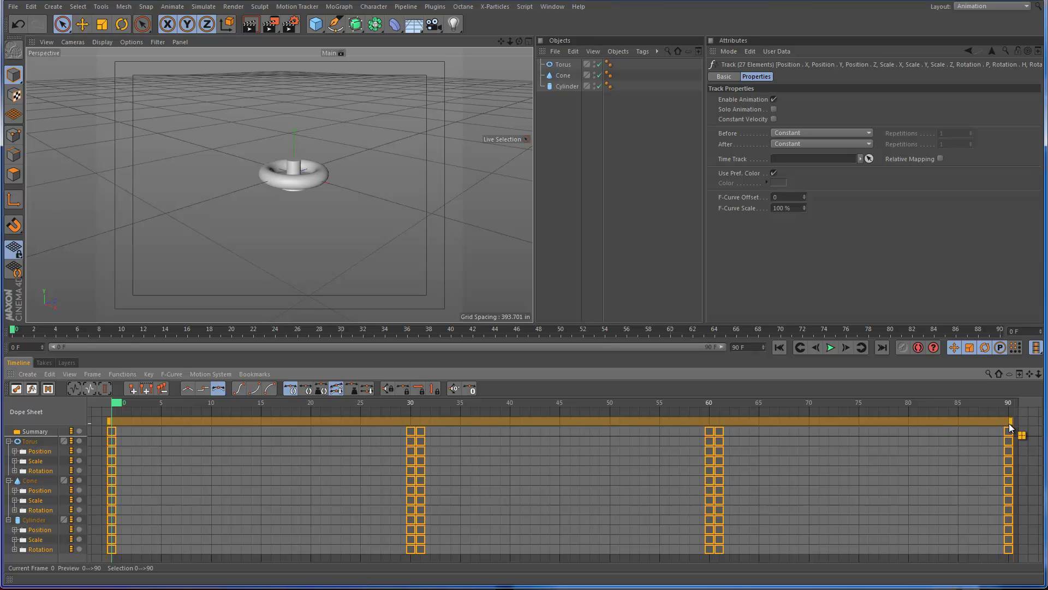
pyautogui.moveTo(1009, 423); pyautogui.dragTo(499, 429)
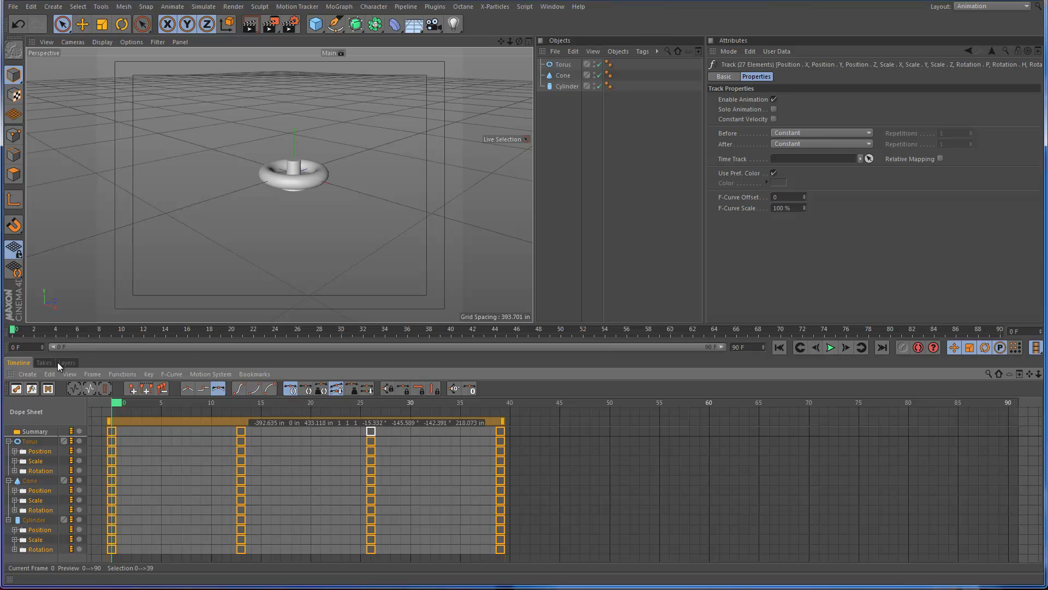
pyautogui.moveTo(11, 334); pyautogui.dragTo(12, 371)
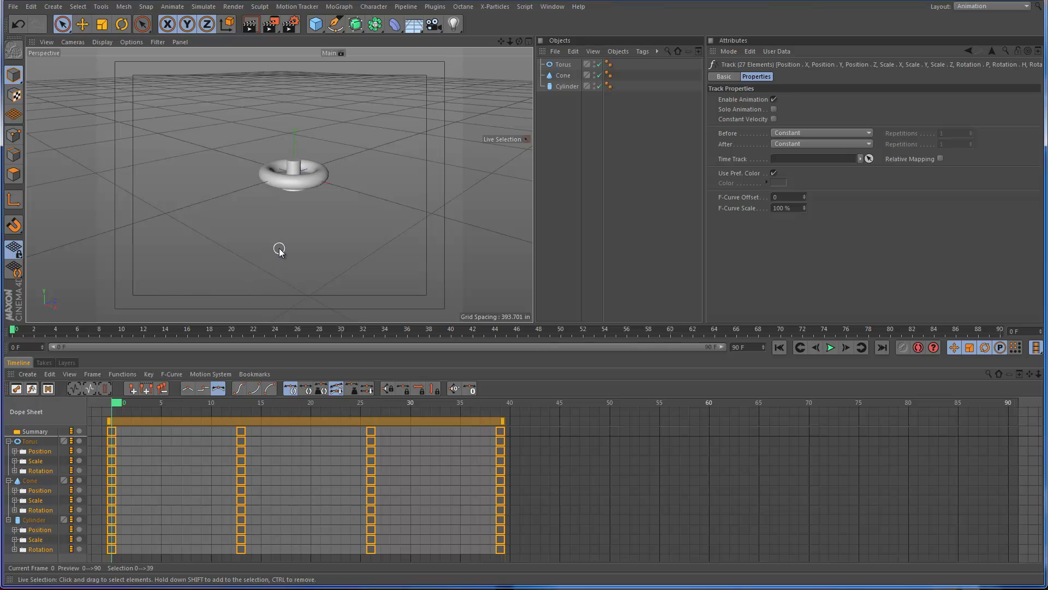
pyautogui.hotkey('ctrl', 'z')
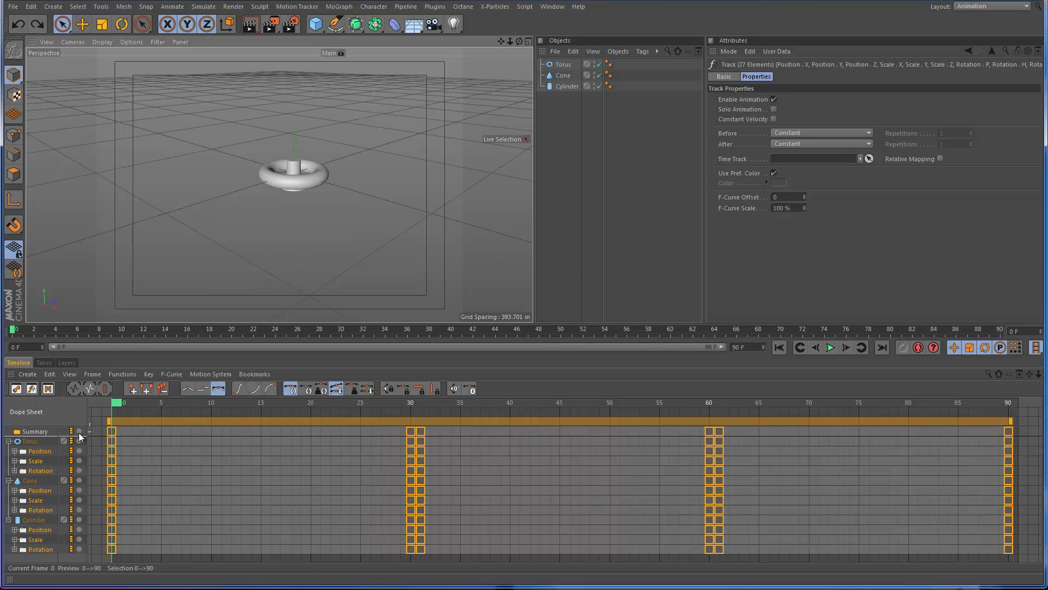
# Step: Add a Time special track to the Torus only and select the new track
pyautogui.click(26, 442)
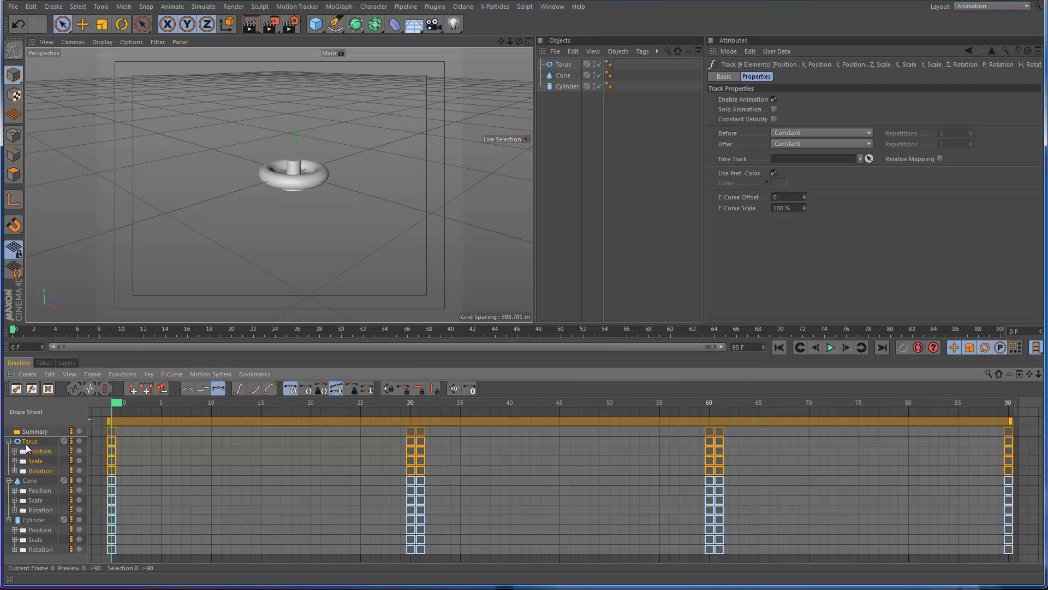
pyautogui.click(31, 374)
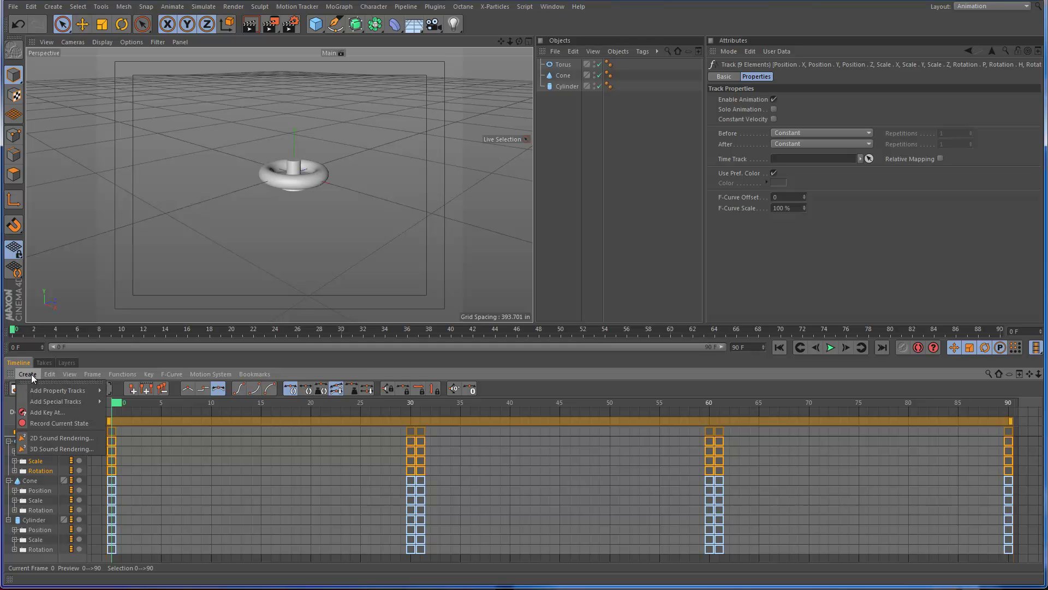
pyautogui.moveTo(41, 399)
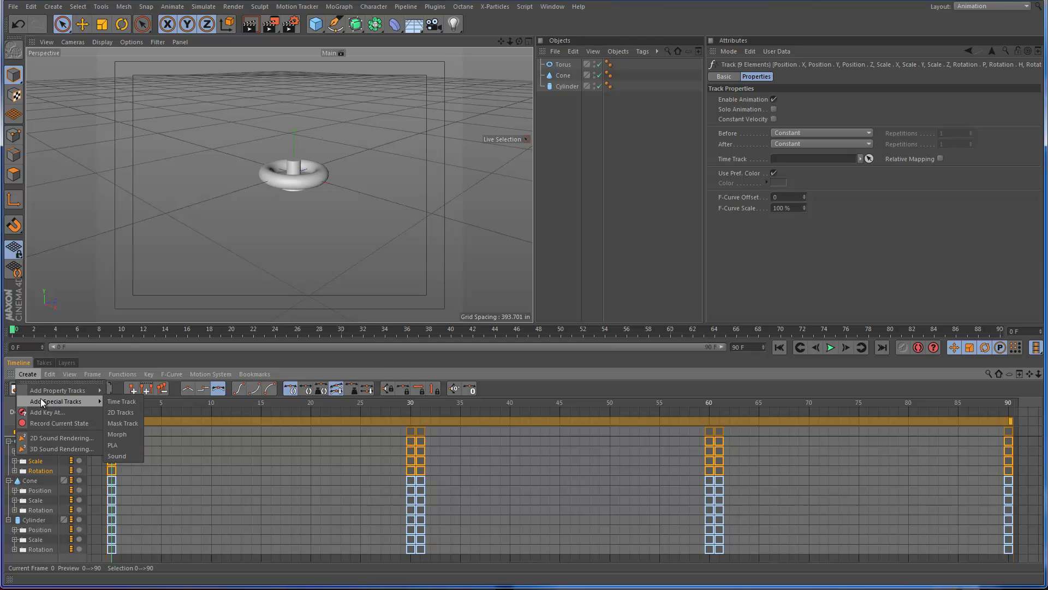
pyautogui.click(121, 401)
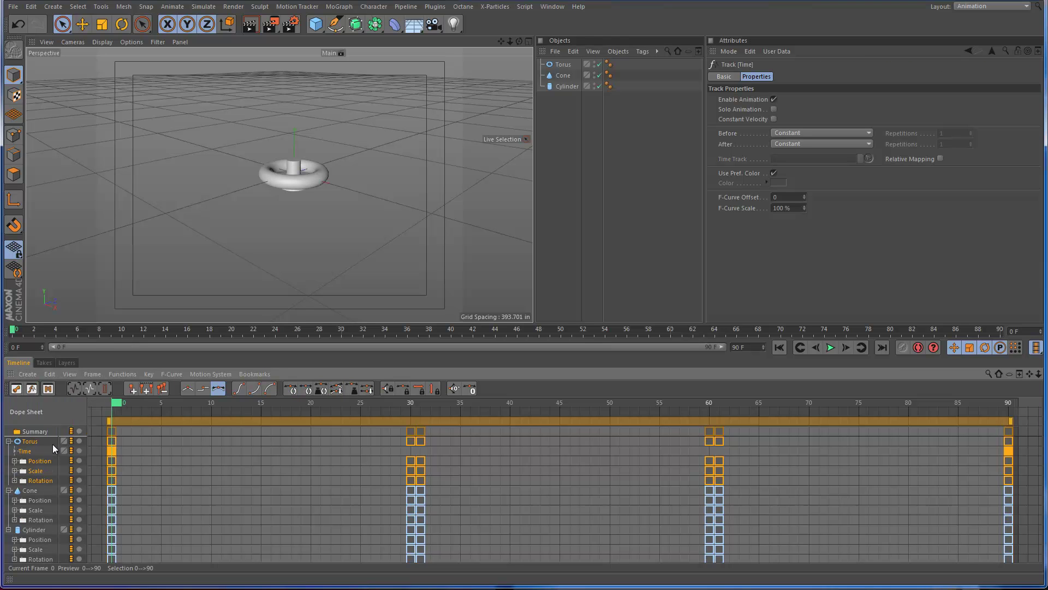
pyautogui.click(25, 453)
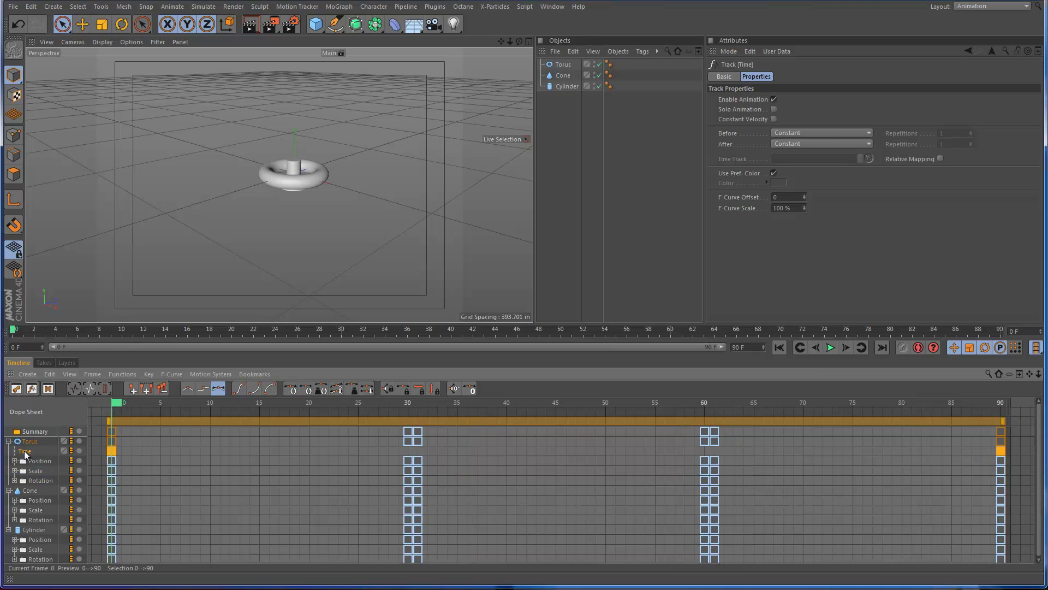
# Step: Switch the Timeline to F-Curve mode and select the Time curve's key at frame 90
pyautogui.click(32, 388)
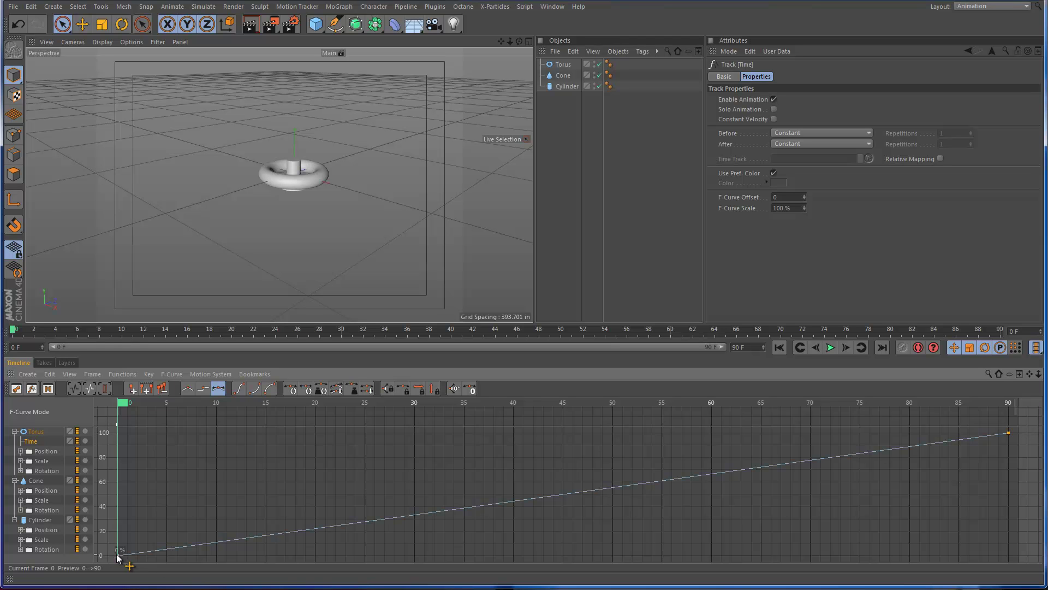
pyautogui.click(1007, 434)
# Step: Link the Torus Position, Scale and Rotation tracks to the Torus Time track
pyautogui.click(46, 451)
pyautogui.keyDown('shift'); pyautogui.click(51, 473); pyautogui.keyUp('shift')
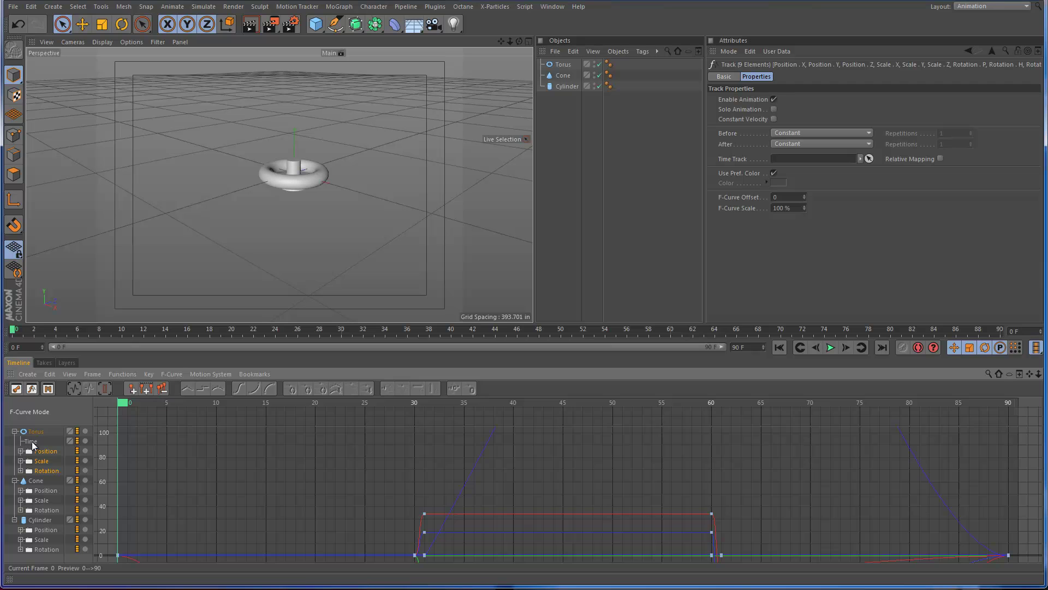
pyautogui.moveTo(33, 445); pyautogui.dragTo(814, 159)
# Step: Link the Cone tracks and the Cylinder tracks except Scale to the Time track, then select it
pyautogui.click(39, 482)
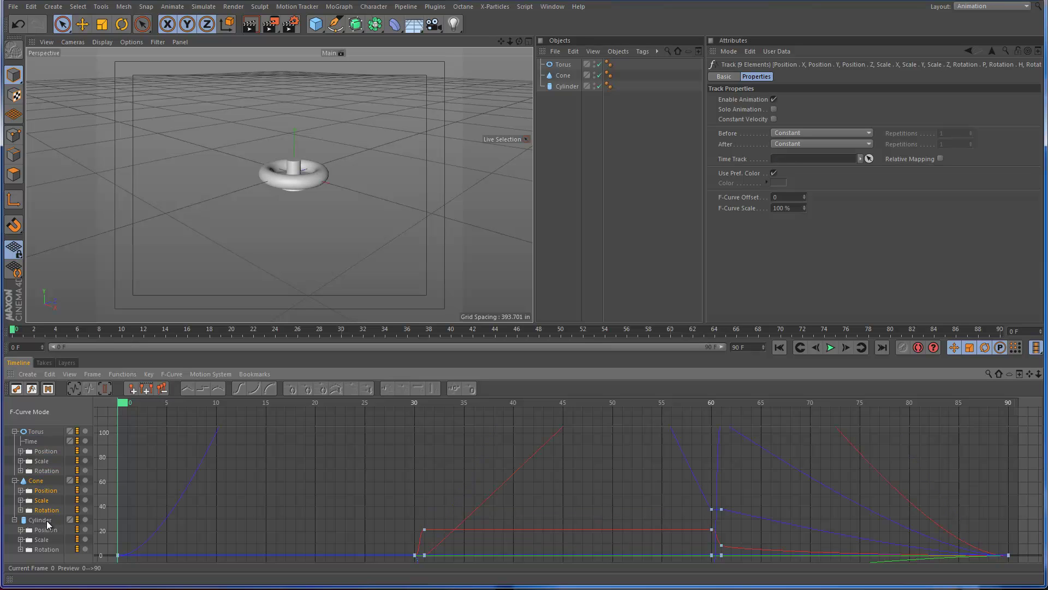
pyautogui.keyDown('ctrl'); pyautogui.click(47, 522); pyautogui.keyUp('ctrl')
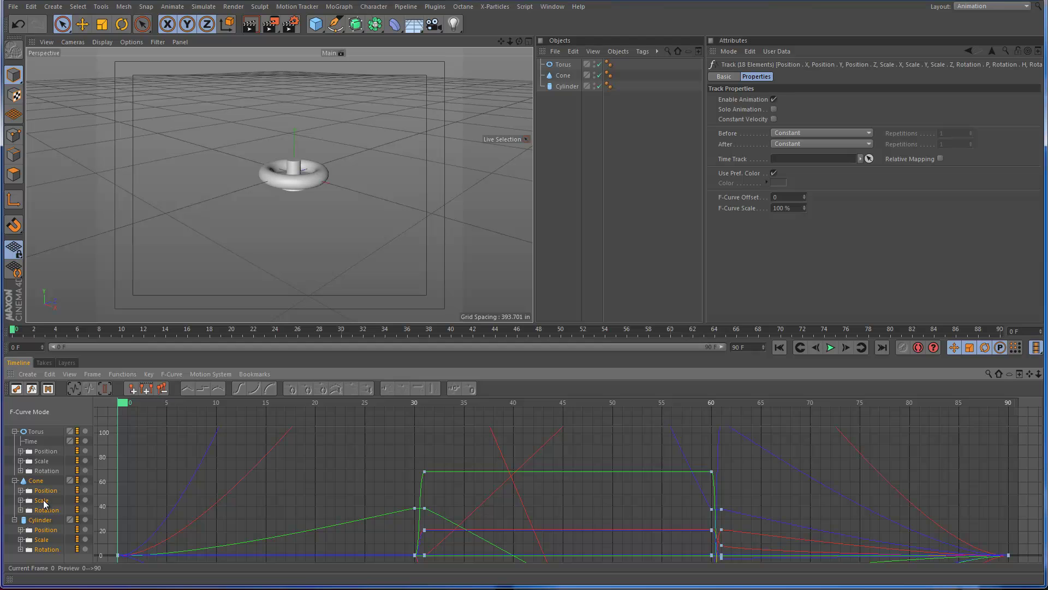
pyautogui.keyDown('ctrl'); pyautogui.click(48, 538); pyautogui.keyUp('ctrl')
pyautogui.moveTo(31, 442); pyautogui.dragTo(803, 160)
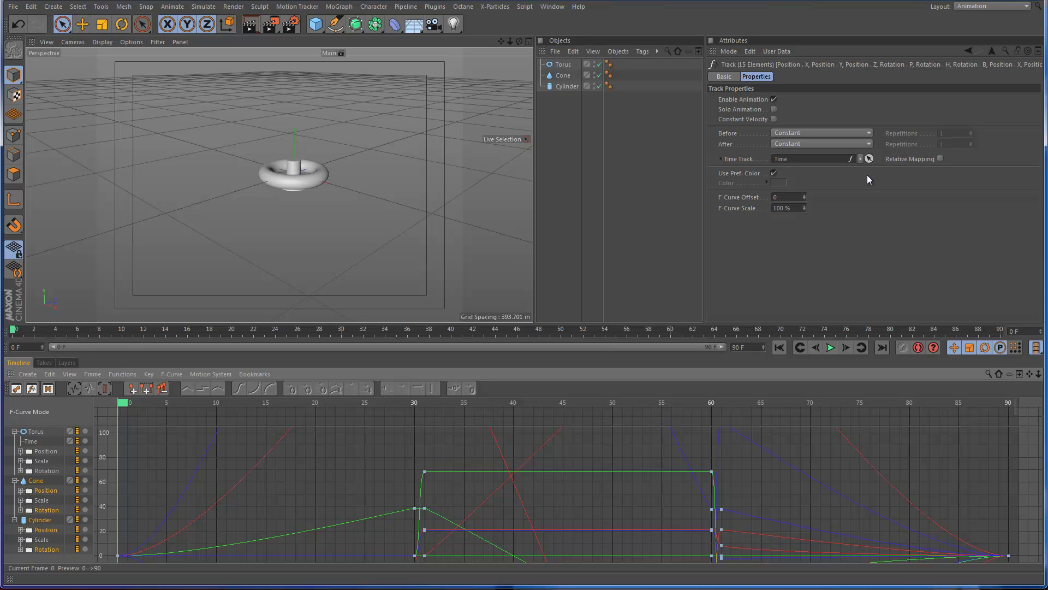
pyautogui.click(31, 441)
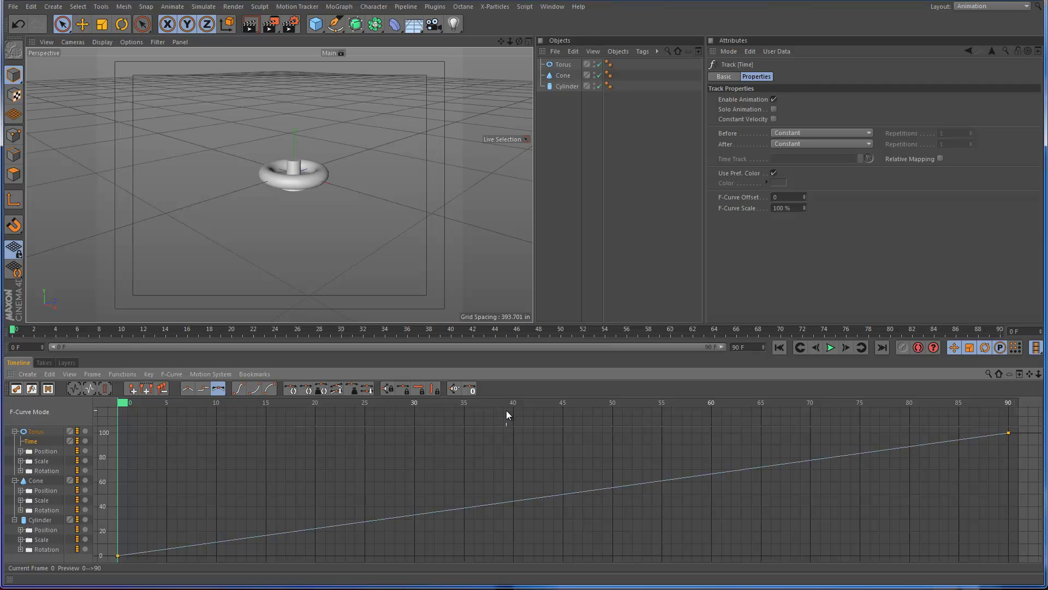
# Step: Add a Time key at frame 39 and make it and the frame-0 key linear
pyautogui.keyDown('ctrl'); pyautogui.click(503, 503); pyautogui.keyUp('ctrl')
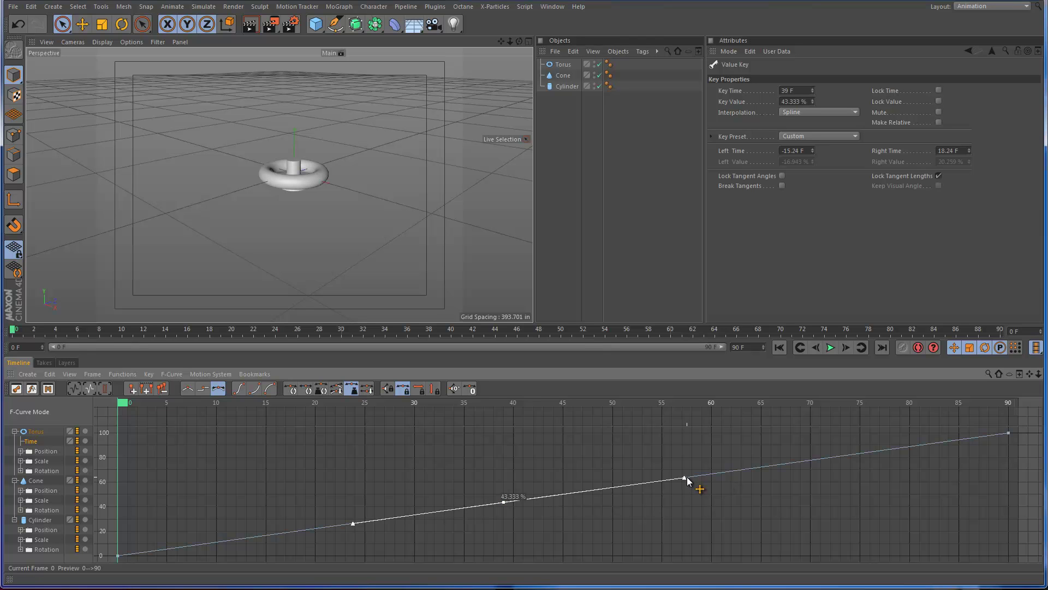
pyautogui.click(118, 556)
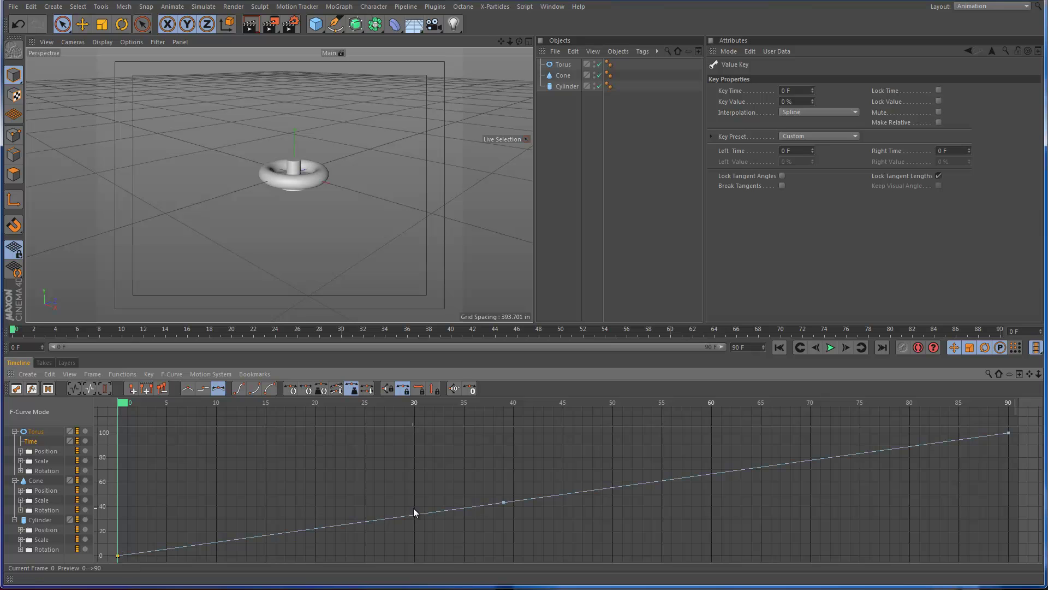
pyautogui.keyDown('shift'); pyautogui.click(504, 502); pyautogui.keyUp('shift')
pyautogui.click(818, 111)
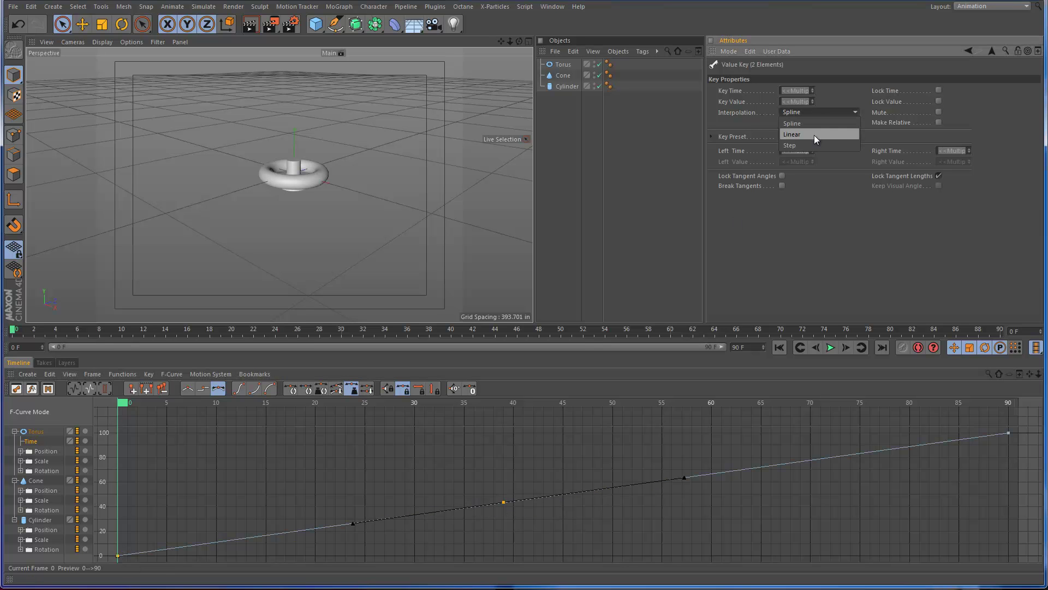
pyautogui.click(814, 136)
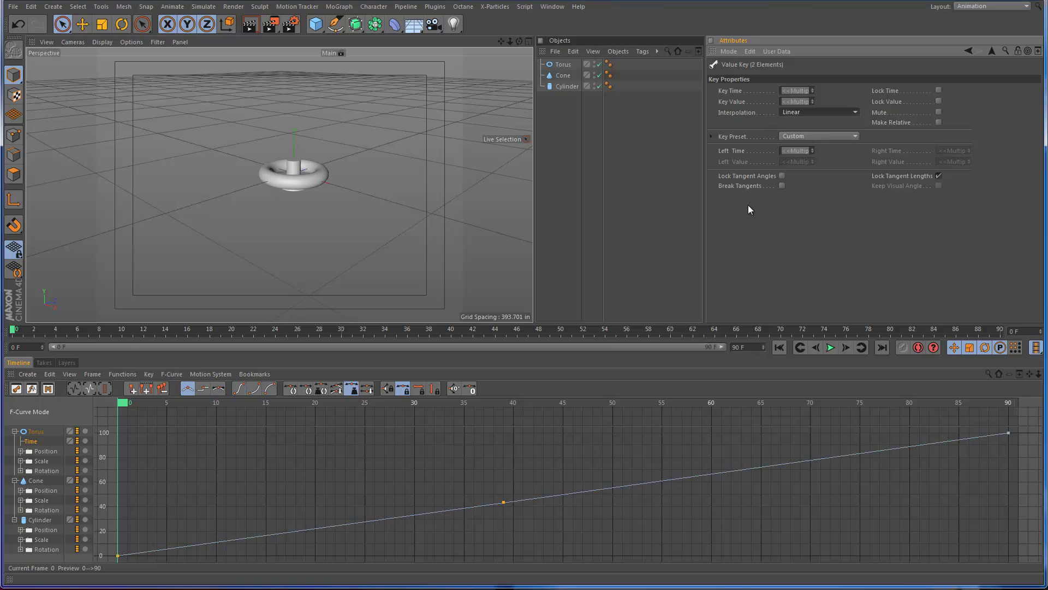
# Step: Set the frame-39 Time key's value to 100 %
pyautogui.click(506, 501)
pyautogui.click(504, 501)
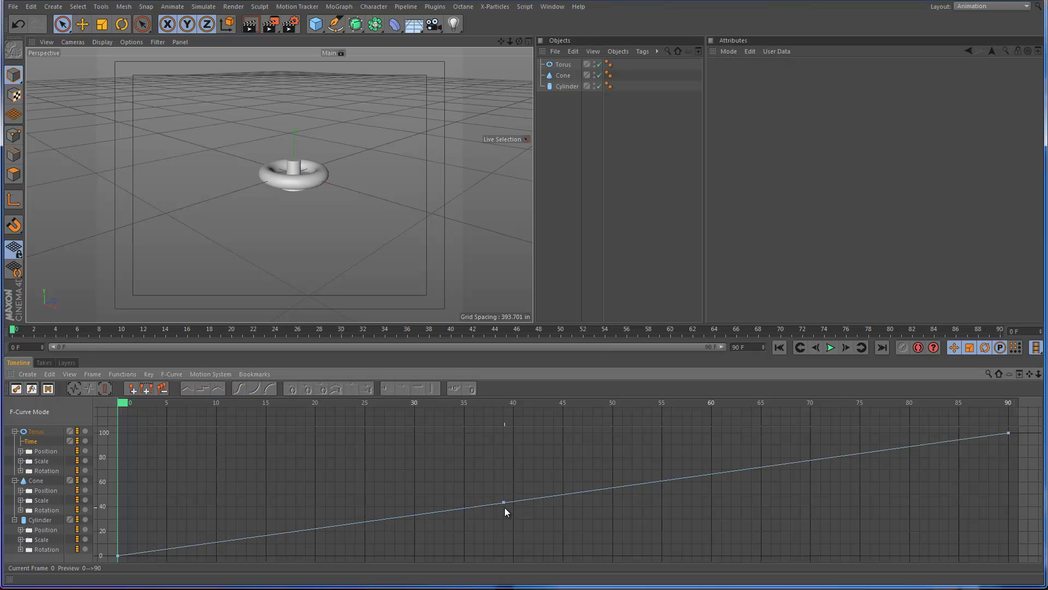
pyautogui.click(503, 502)
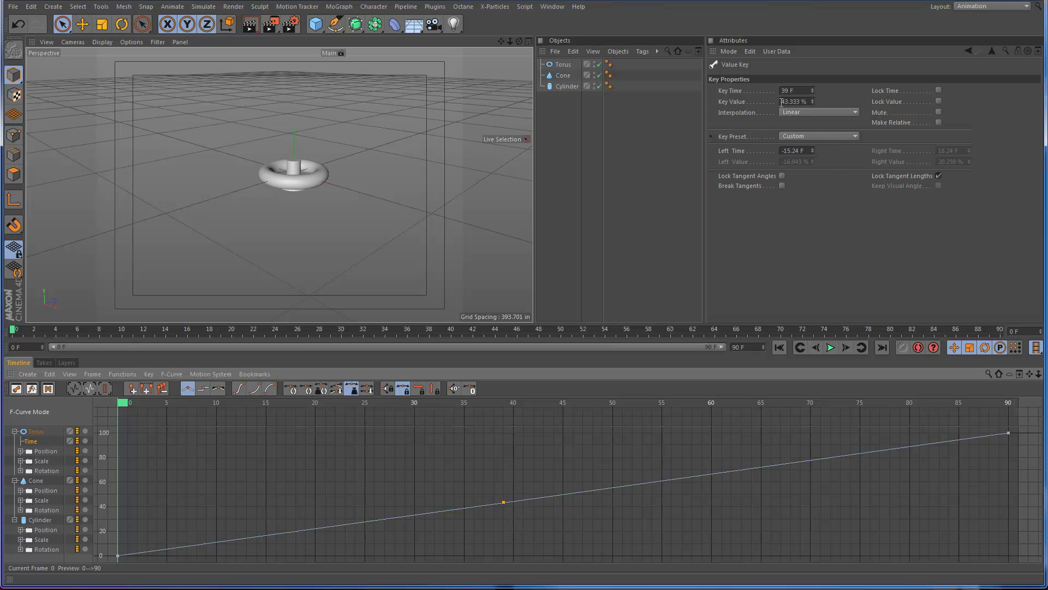
pyautogui.moveTo(782, 102); pyautogui.dragTo(821, 106)
pyautogui.write('100')
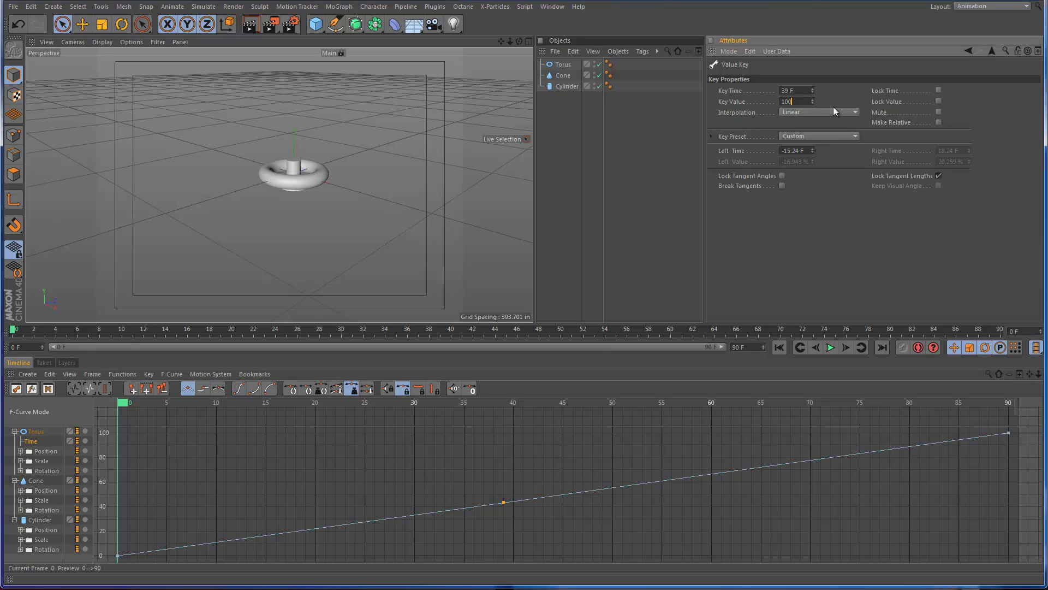
pyautogui.press('Return')
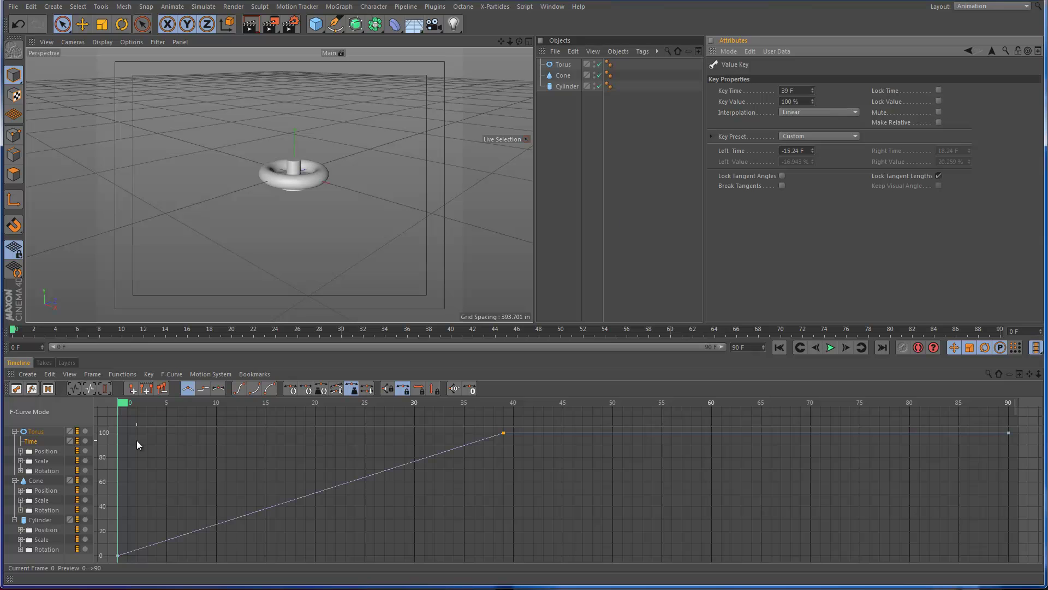
pyautogui.moveTo(11, 331)
pyautogui.mouseDown()
pyautogui.moveTo(469, 335)
pyautogui.moveTo(298, 350)
pyautogui.moveTo(12, 344)
pyautogui.moveTo(23, 371)
pyautogui.moveTo(54, 376)
pyautogui.moveTo(250, 387)
pyautogui.moveTo(439, 380)
pyautogui.moveTo(12, 399)
pyautogui.moveTo(264, 428)
pyautogui.moveTo(443, 428)
pyautogui.moveTo(38, 445)
pyautogui.moveTo(442, 454)
pyautogui.mouseUp()
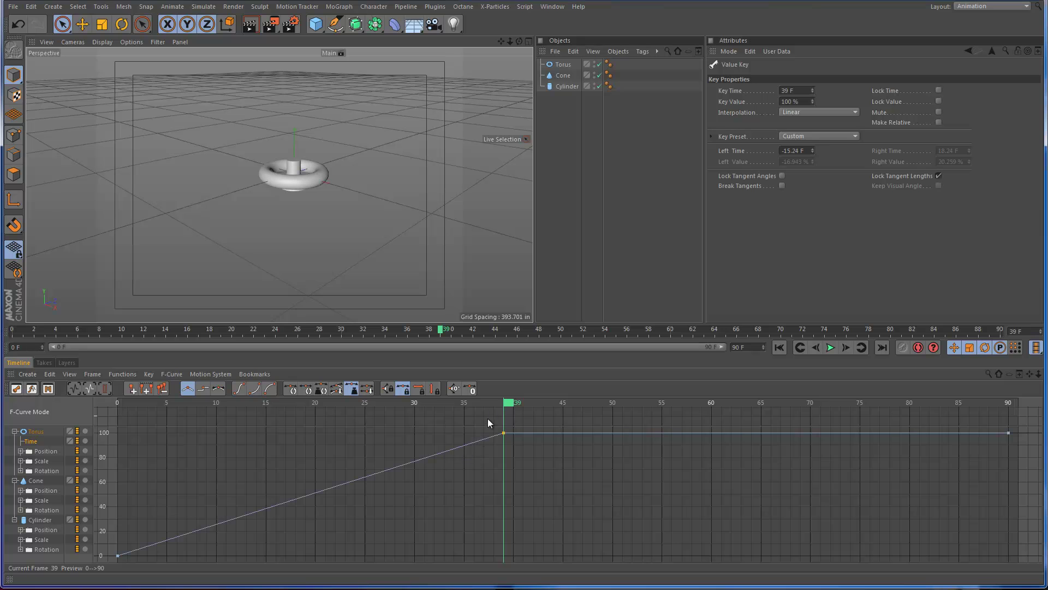
pyautogui.moveTo(512, 402); pyautogui.dragTo(351, 411)
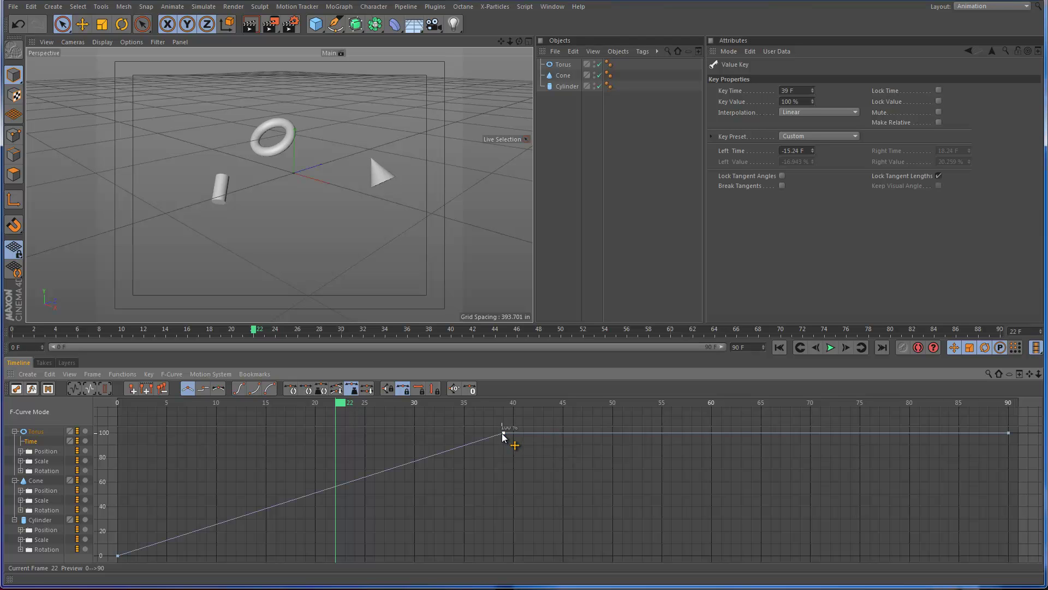
# Step: Make both Time keys spline, unlock tangent lengths, and reshape the tangent to ease into frame 39
pyautogui.keyDown('shift'); pyautogui.click(117, 556); pyautogui.keyUp('shift')
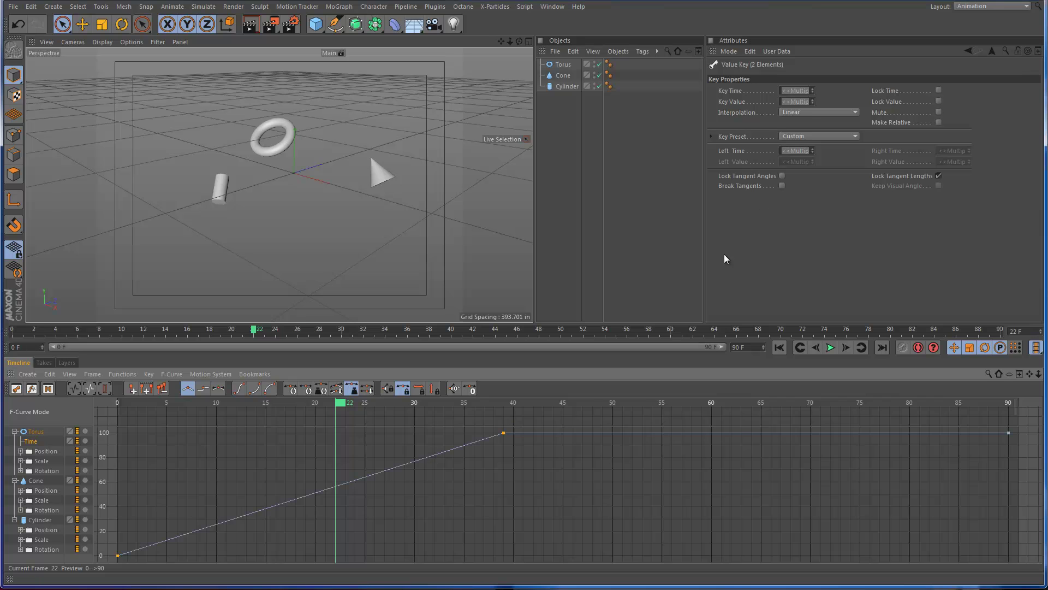
pyautogui.click(806, 111)
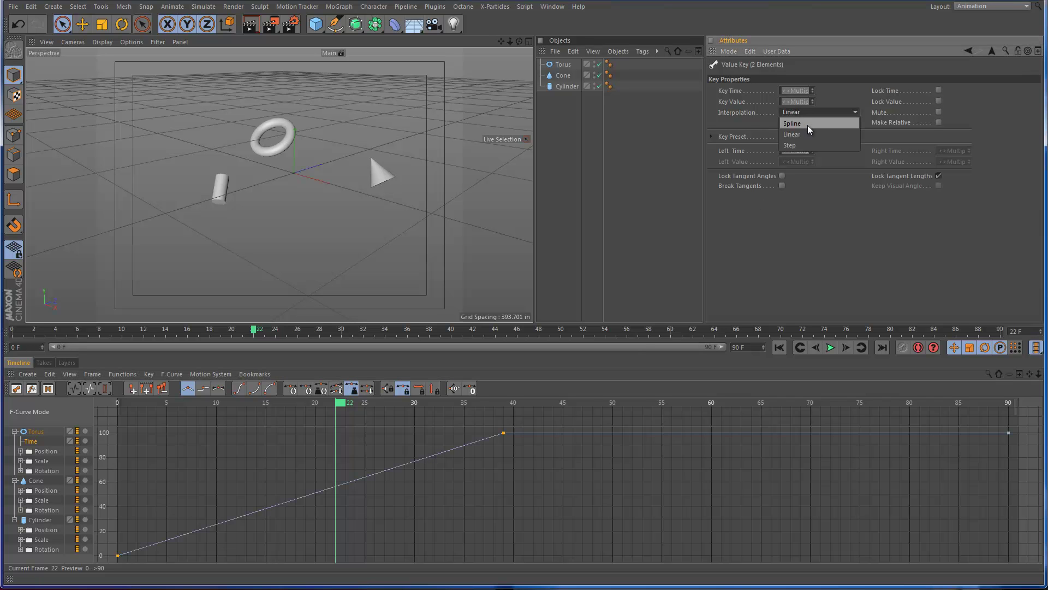
pyautogui.click(807, 124)
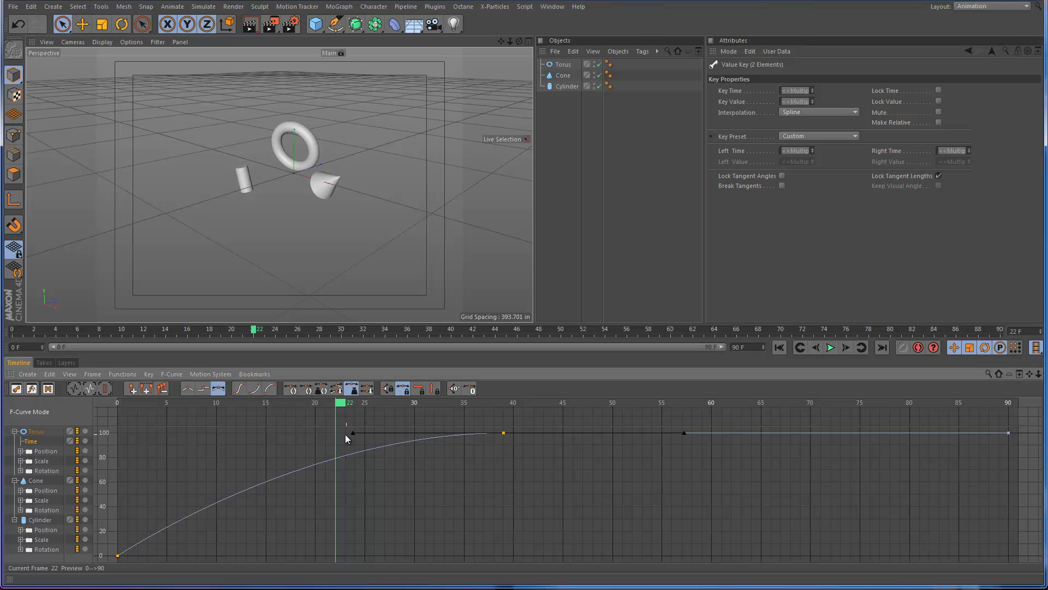
pyautogui.click(939, 176)
pyautogui.moveTo(353, 434); pyautogui.dragTo(385, 478)
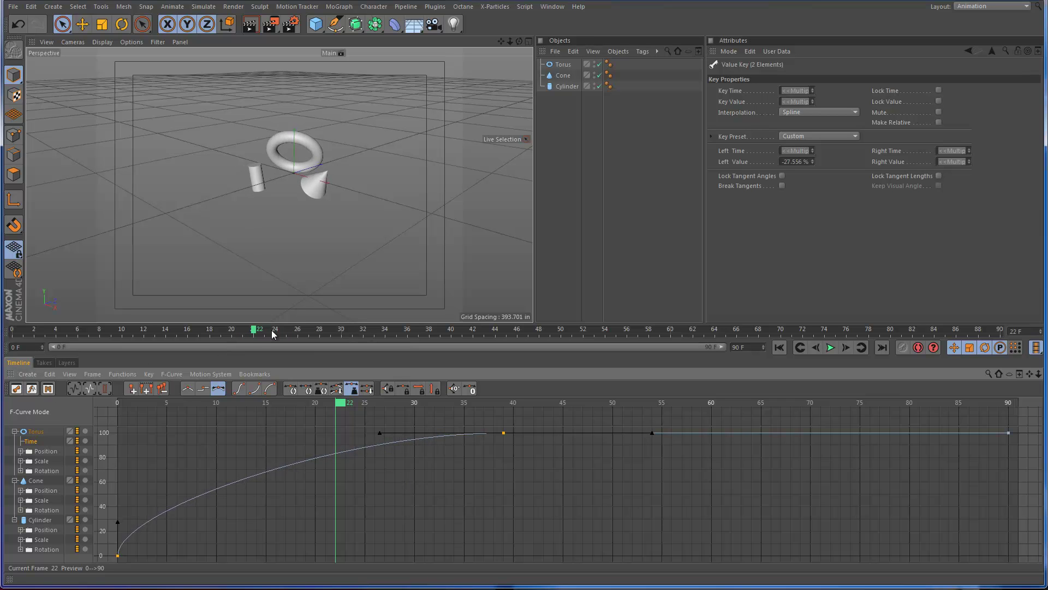
# Step: Play the animation from frame 0 to preview the easing, then scrub back to about frame 25
pyautogui.moveTo(254, 331); pyautogui.dragTo(13, 330)
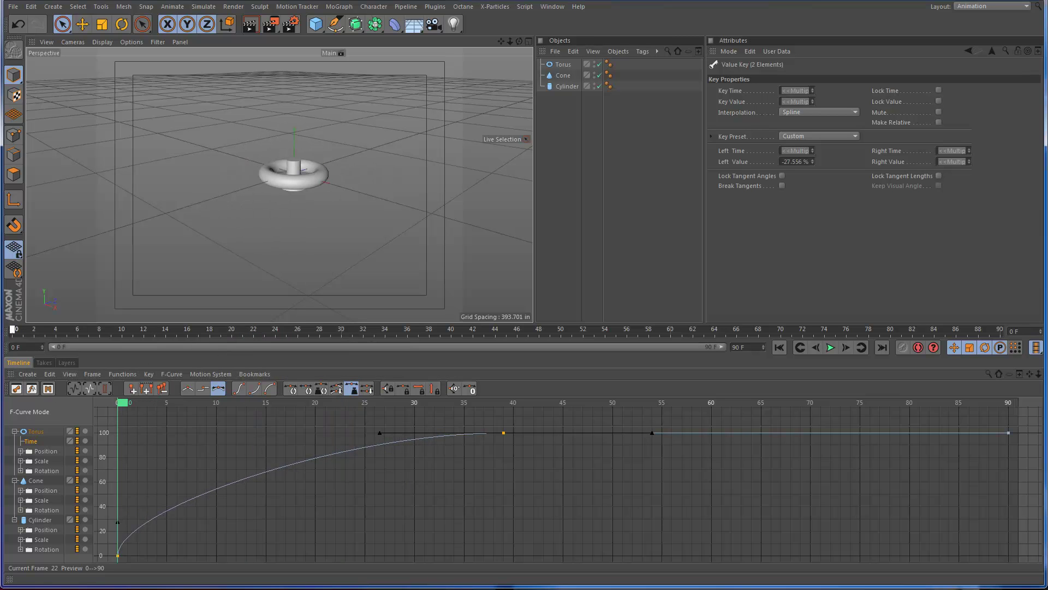
pyautogui.click(830, 348)
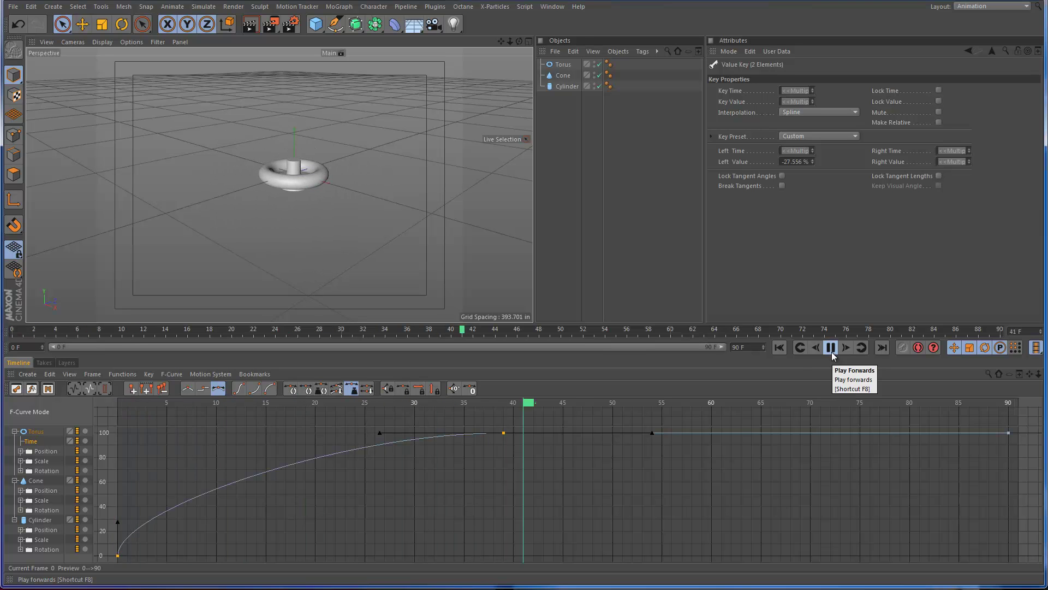
pyautogui.click(830, 348)
pyautogui.moveTo(578, 404); pyautogui.dragTo(119, 407)
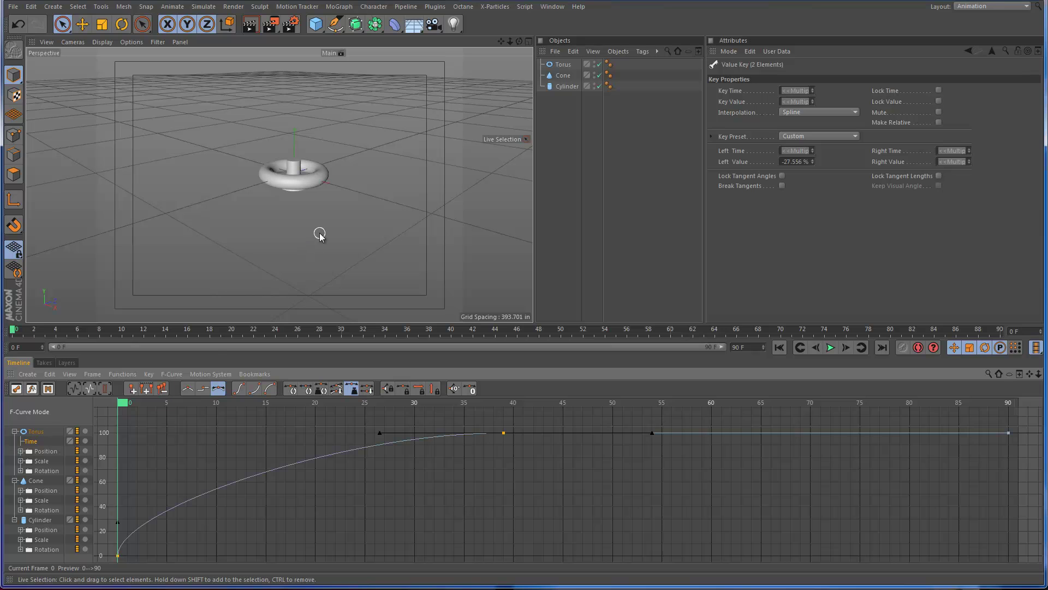